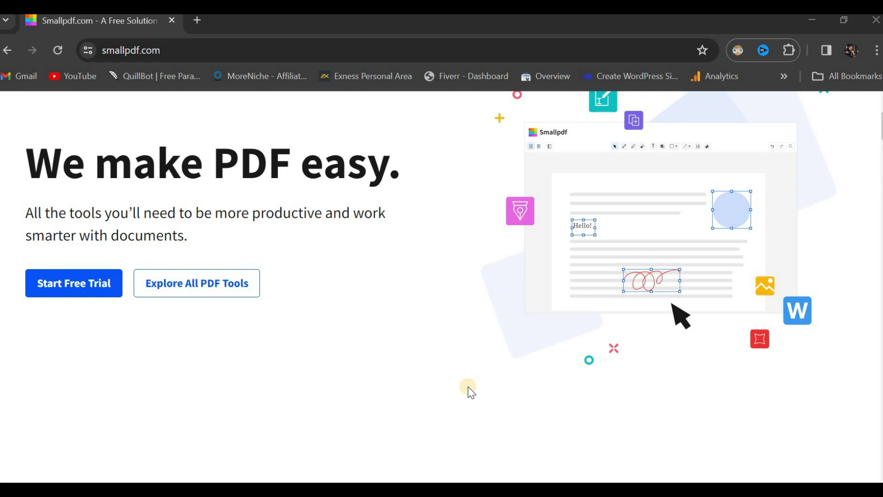
Open the Smallpdf pricing page and review the price and included features of the Free plan
scroll(469, 388, "up", 3)
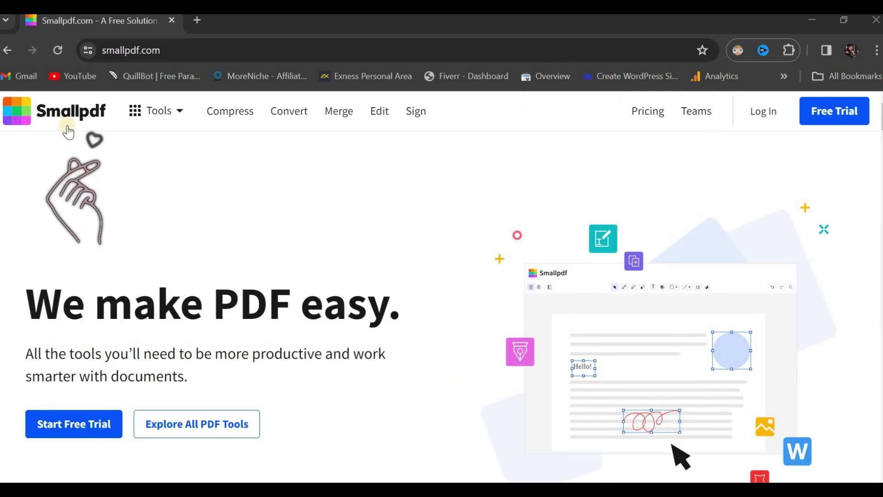
left_click_drag(217, 52, 87, 50)
left_click(413, 211)
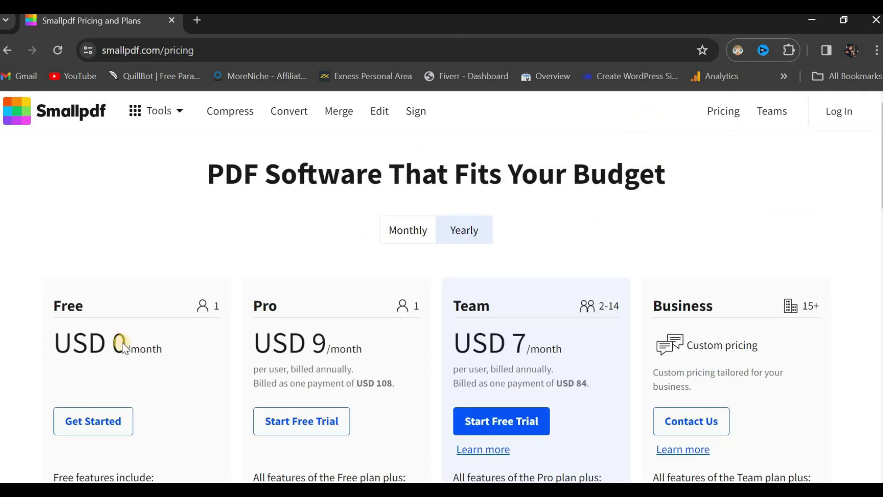
scroll(154, 325, "down", 3)
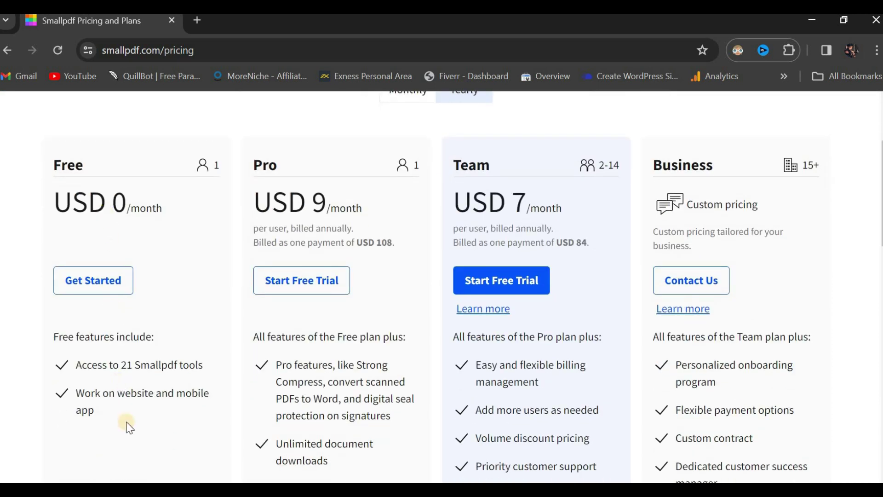
left_click_drag(121, 366, 202, 366)
left_click(79, 365)
left_click_drag(135, 368, 199, 368)
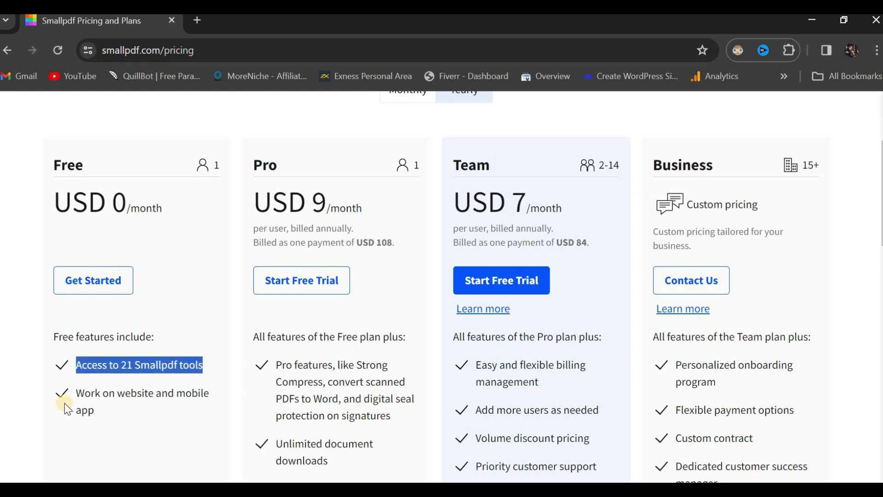
left_click_drag(76, 395, 199, 407)
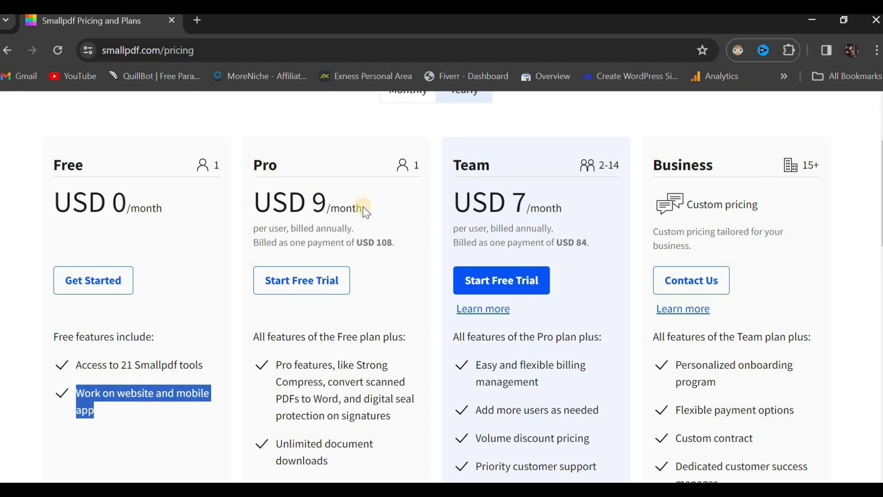
Review the yearly-billed price and the feature list of the Pro plan
left_click_drag(372, 214, 253, 209)
scroll(273, 287, "down", 2)
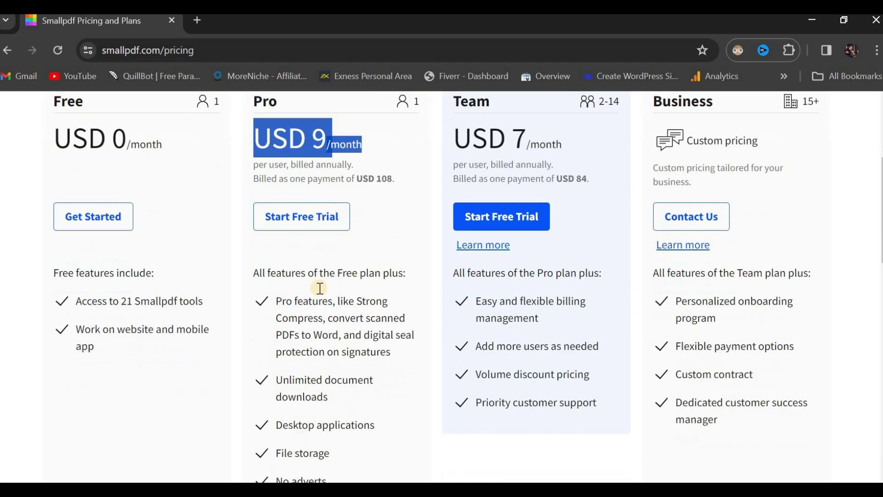
left_click_drag(275, 291, 336, 474)
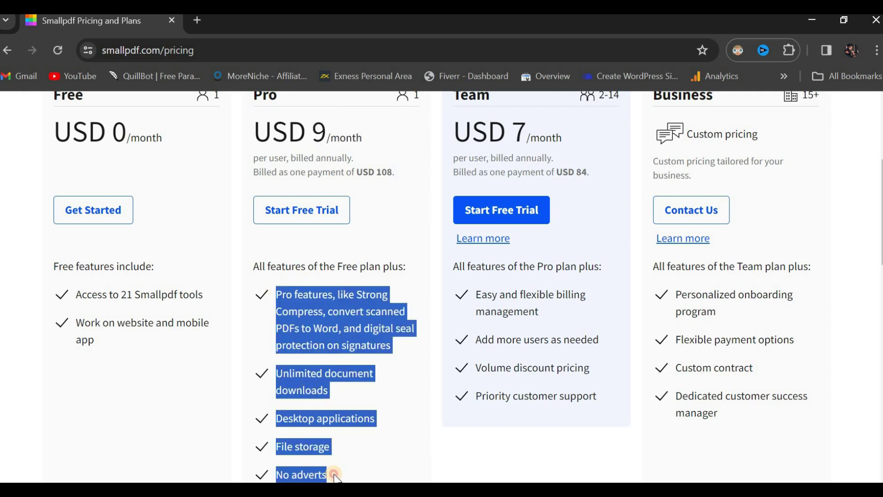
scroll(360, 449, "down", 3)
scroll(410, 351, "up", 6)
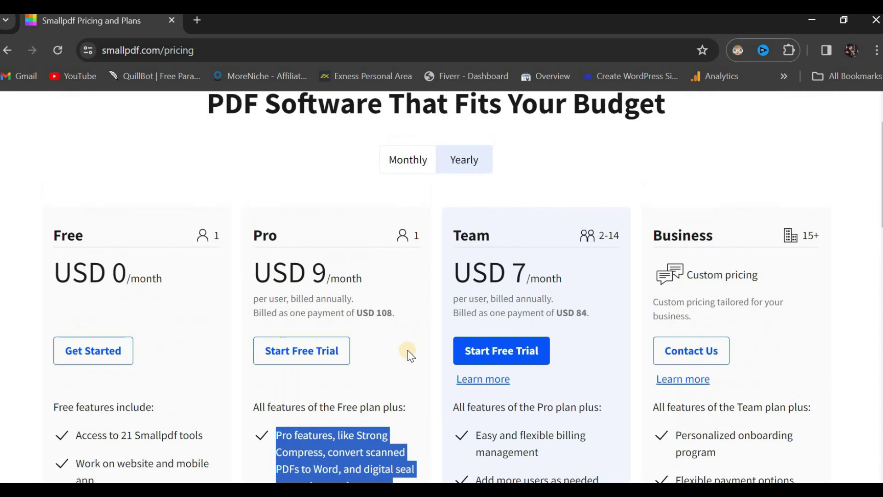
left_click(434, 294)
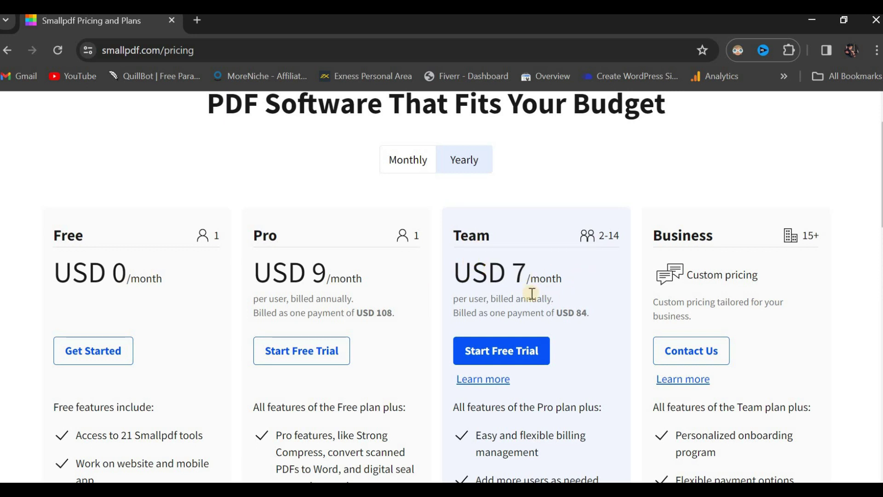
Review the pricing and feature lists of the Team and Business plans
left_click_drag(571, 282, 589, 396)
scroll(465, 304, "down", 3)
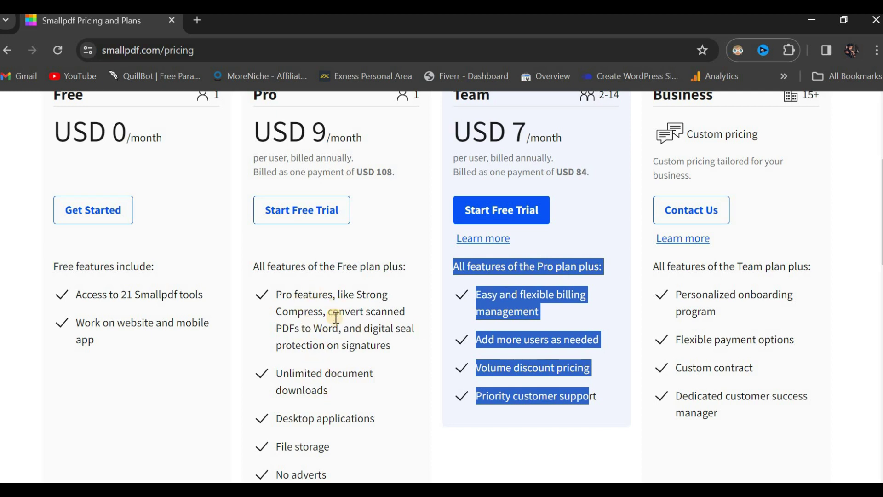
scroll(565, 299, "up", 3)
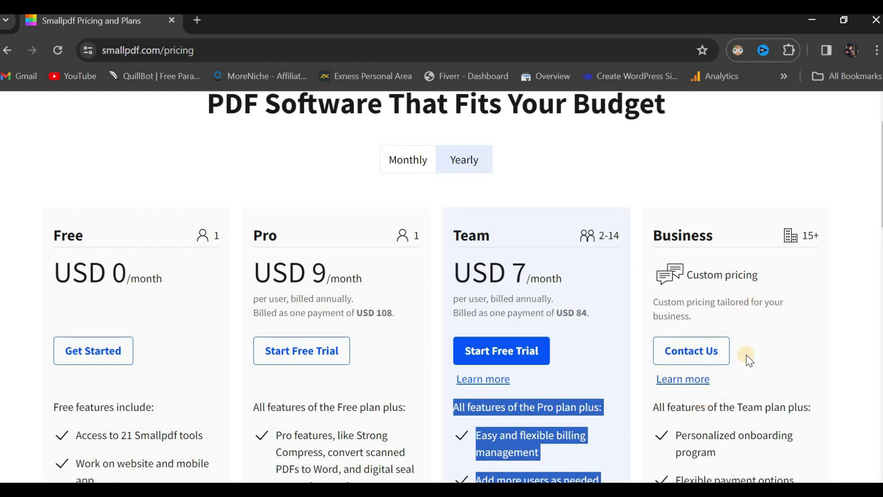
scroll(749, 373, "down", 2)
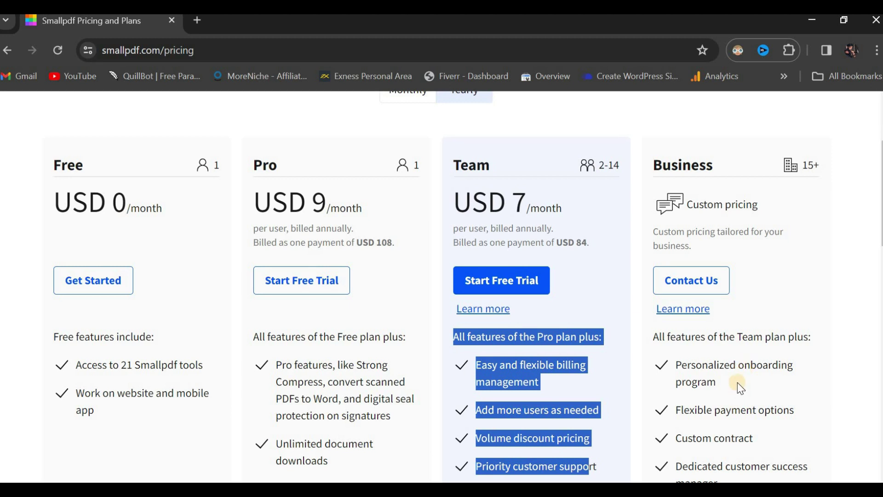
scroll(732, 368, "down", 3)
scroll(681, 309, "up", 3)
scroll(322, 299, "up", 3)
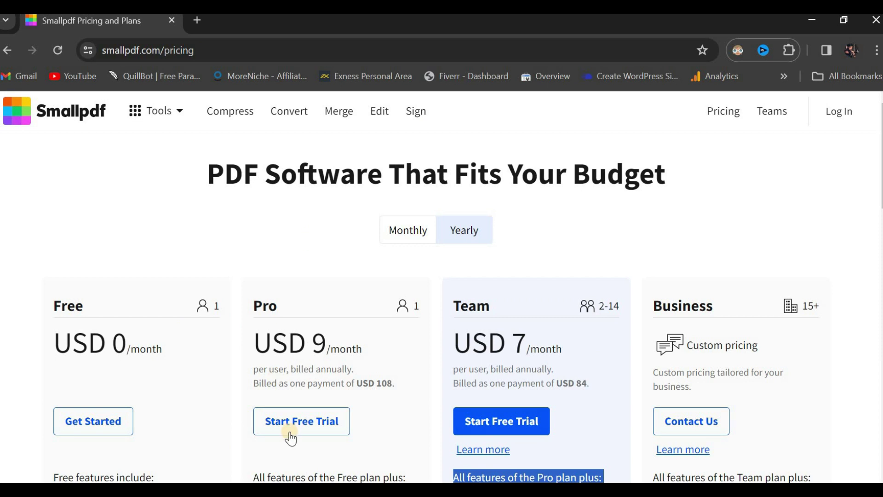
Return to the Smallpdf home page and open the overview of all PDF tools
left_click(73, 114)
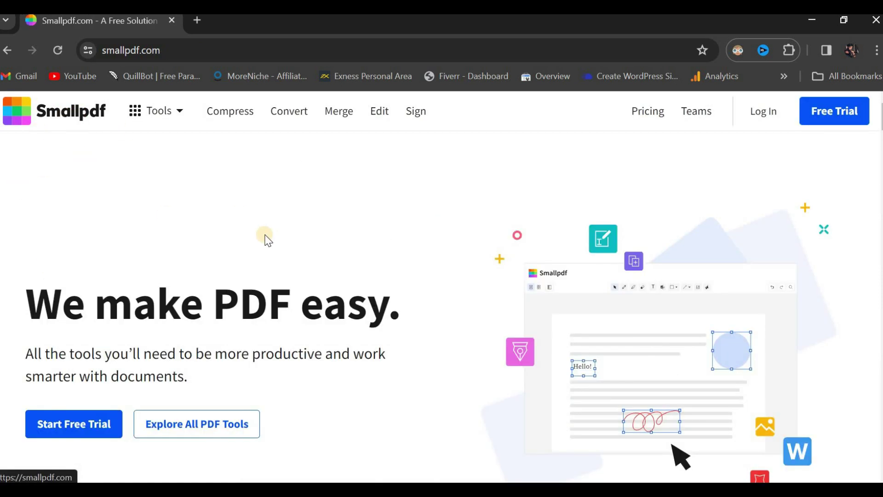
scroll(312, 294, "down", 2)
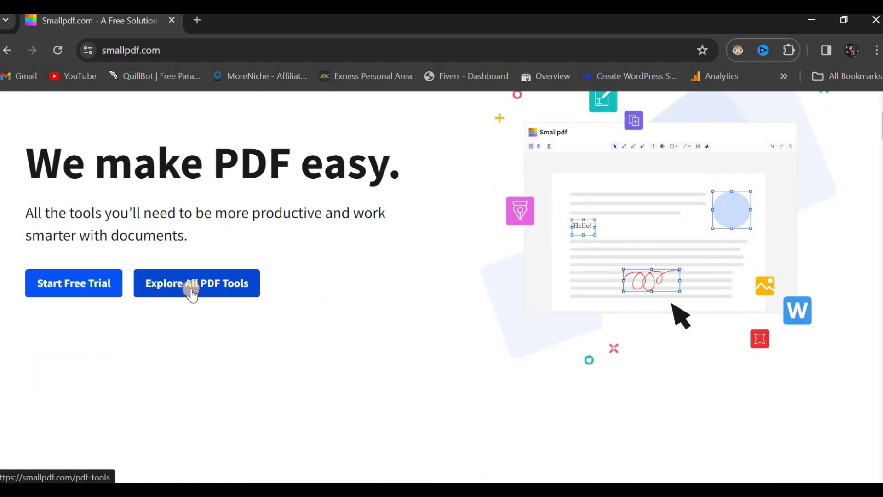
left_click(215, 289)
Look through the full collection of Smallpdf tools, from compression and conversion to merging, signing and protection
scroll(320, 314, "down", 5)
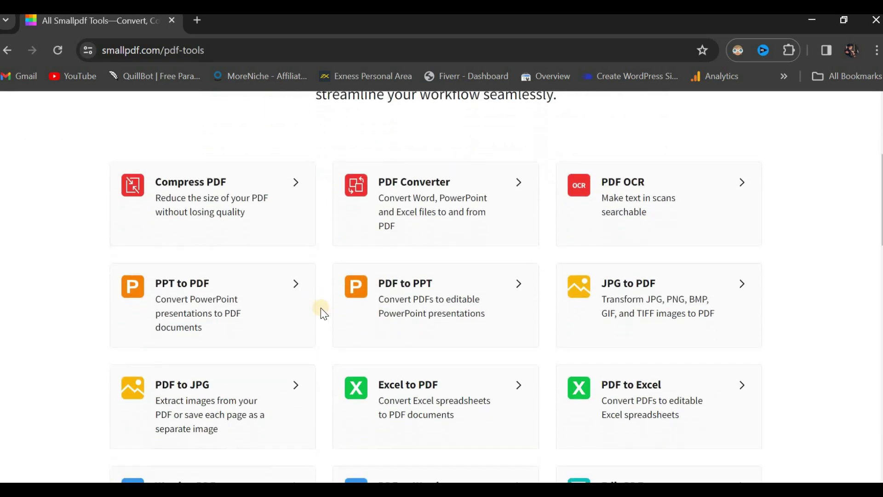
scroll(324, 313, "down", 1)
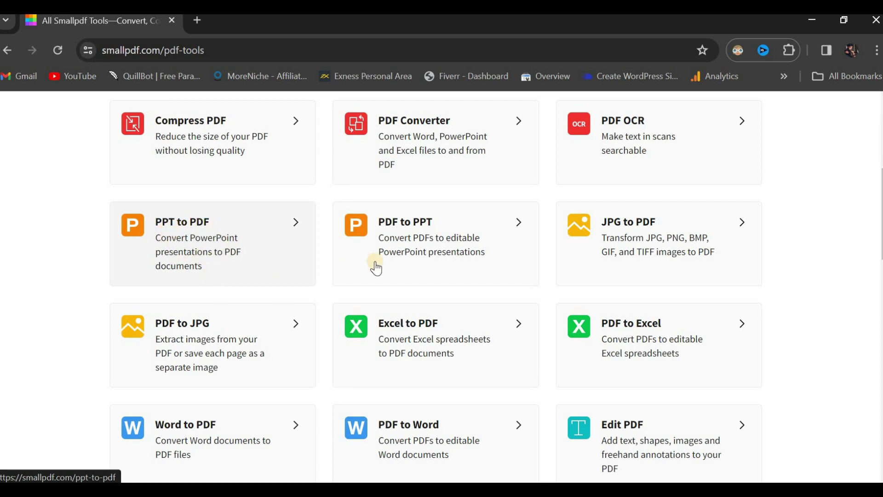
scroll(322, 263, "down", 2)
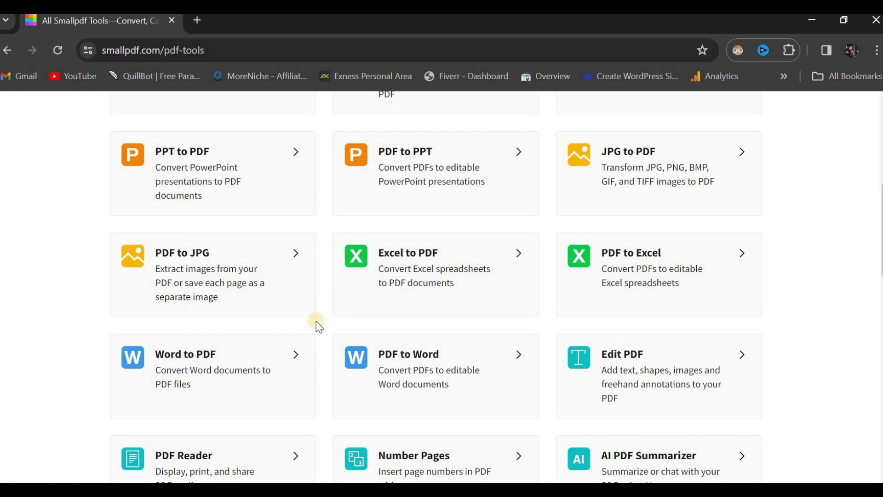
scroll(276, 313, "down", 5)
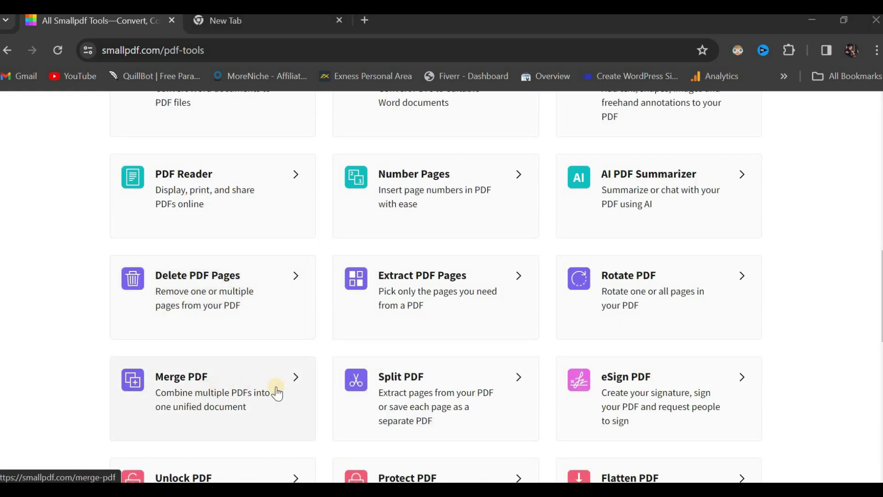
scroll(635, 391, "down", 3)
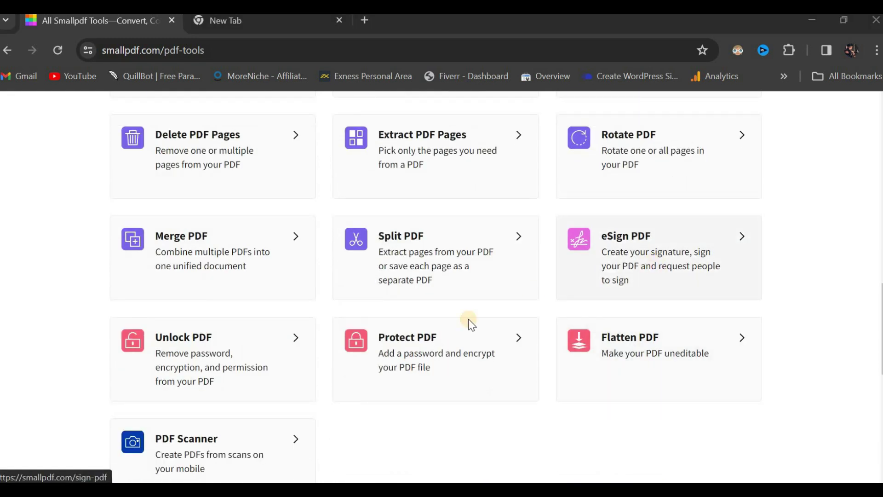
scroll(576, 308, "down", 2)
scroll(580, 300, "up", 10)
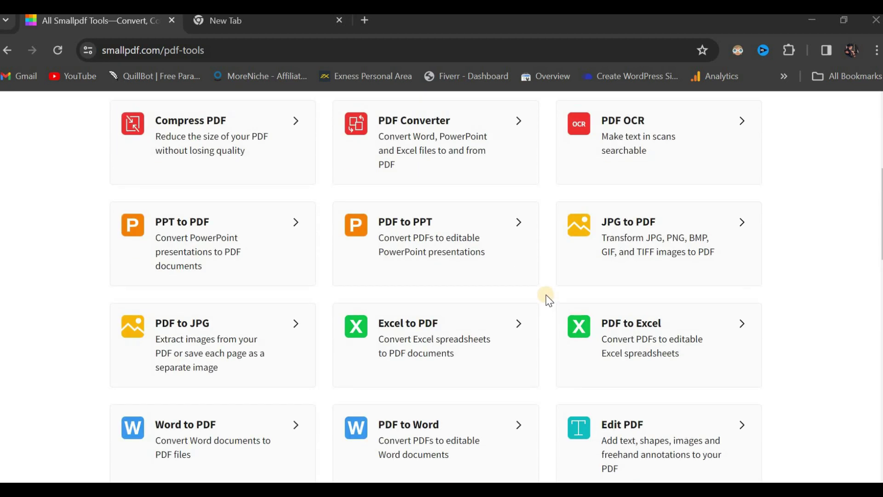
scroll(546, 299, "up", 5)
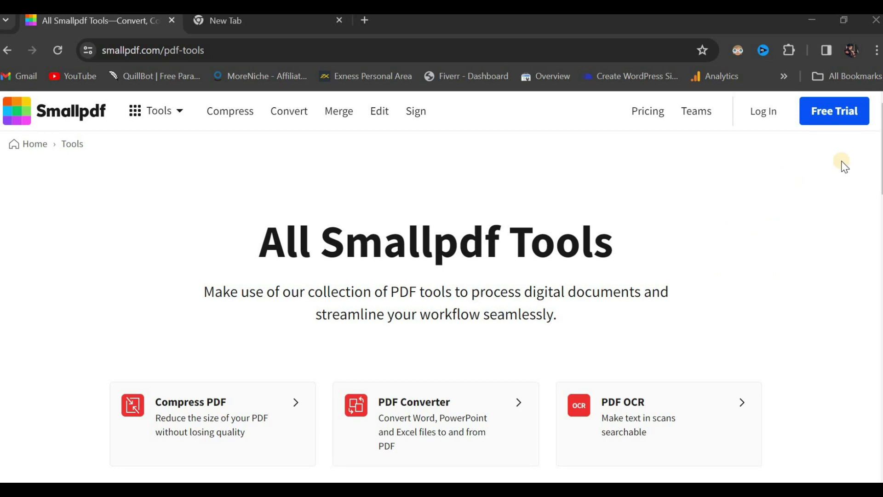
Sign up through the free trial with an existing Google account, then dismiss the trial payment form
left_click(832, 121)
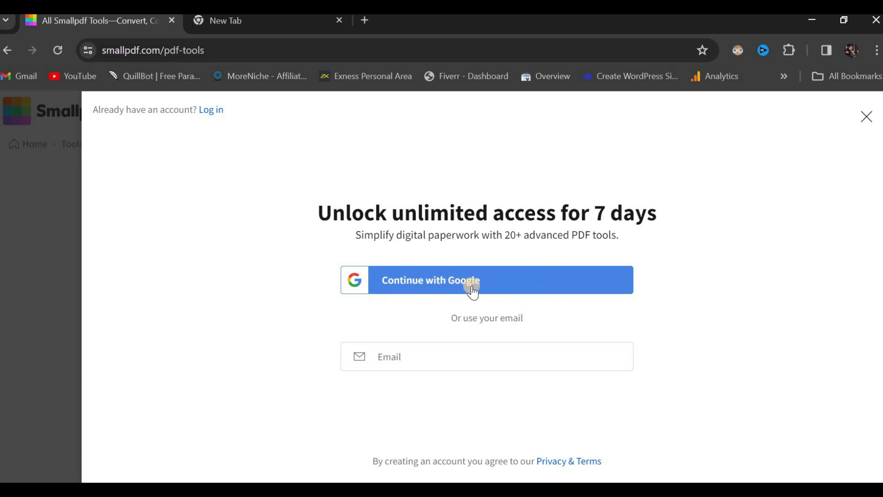
left_click_drag(320, 212, 666, 202)
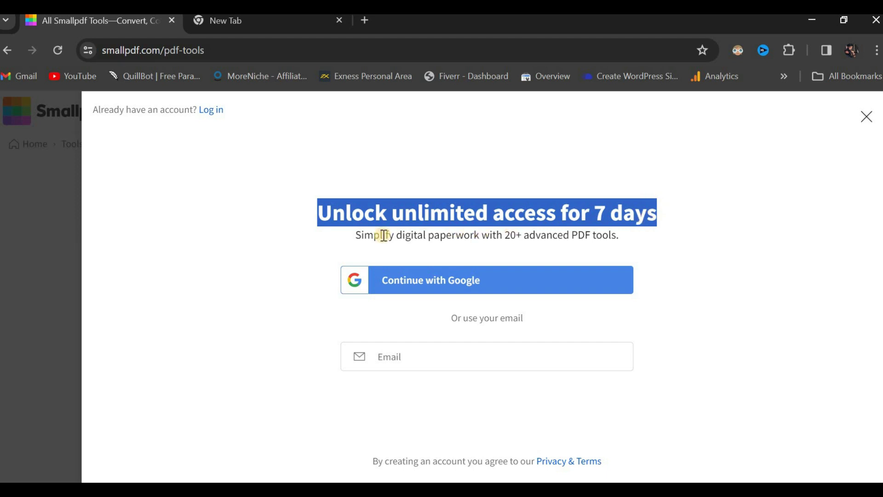
left_click(451, 288)
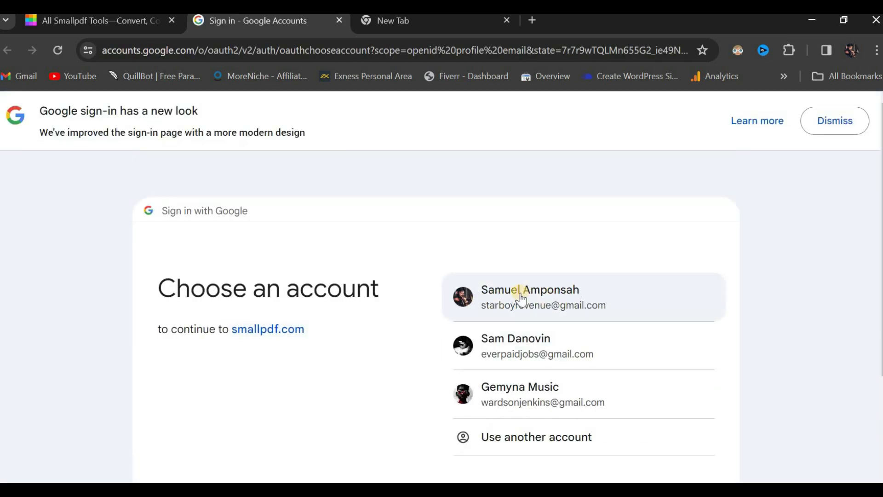
left_click(529, 298)
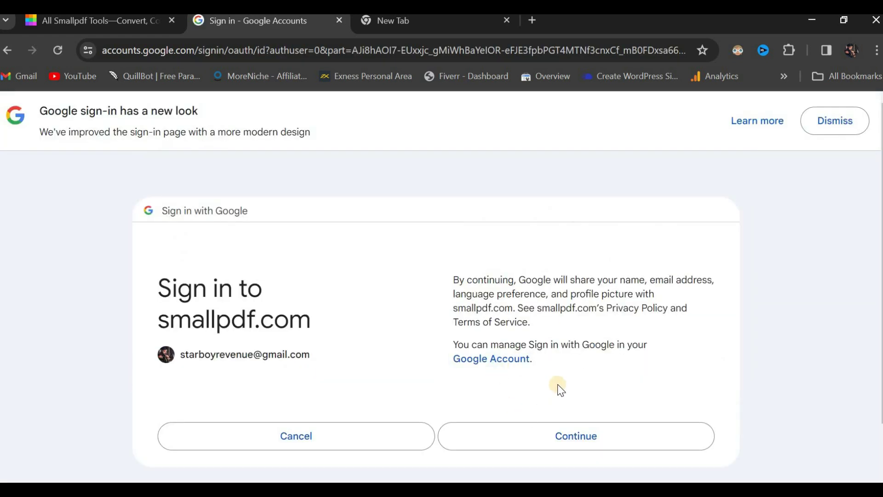
left_click(554, 382)
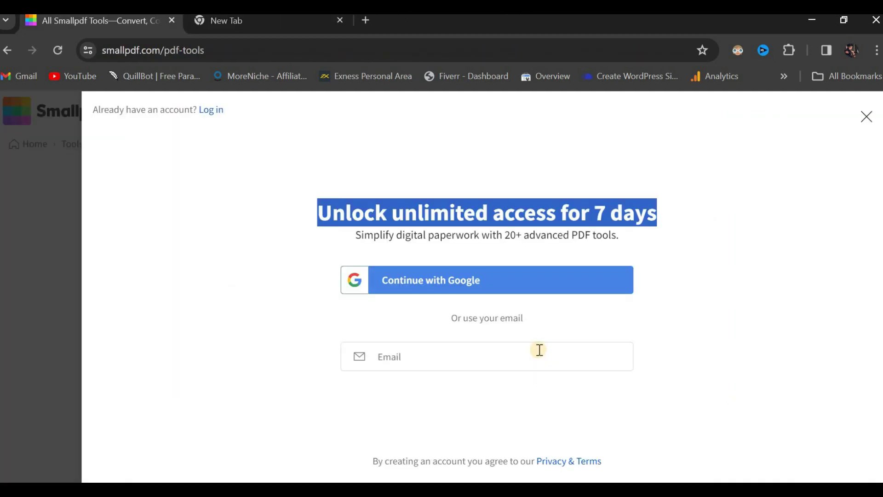
left_click(531, 279)
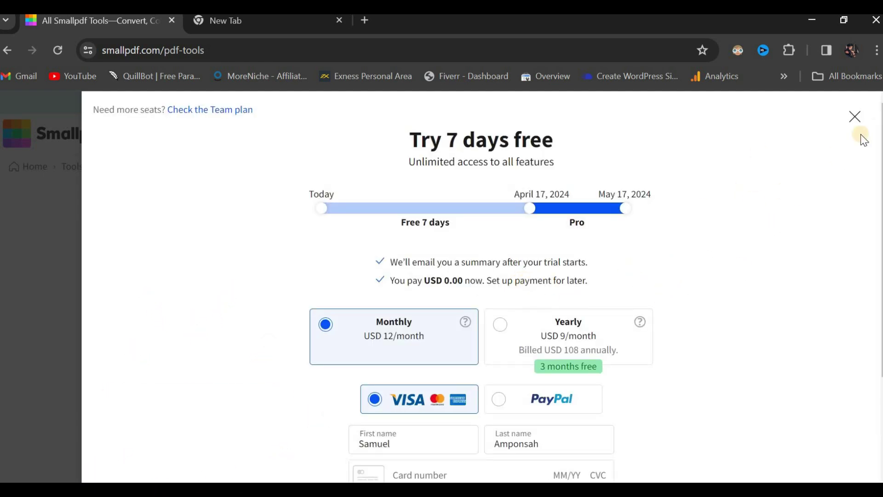
left_click(855, 117)
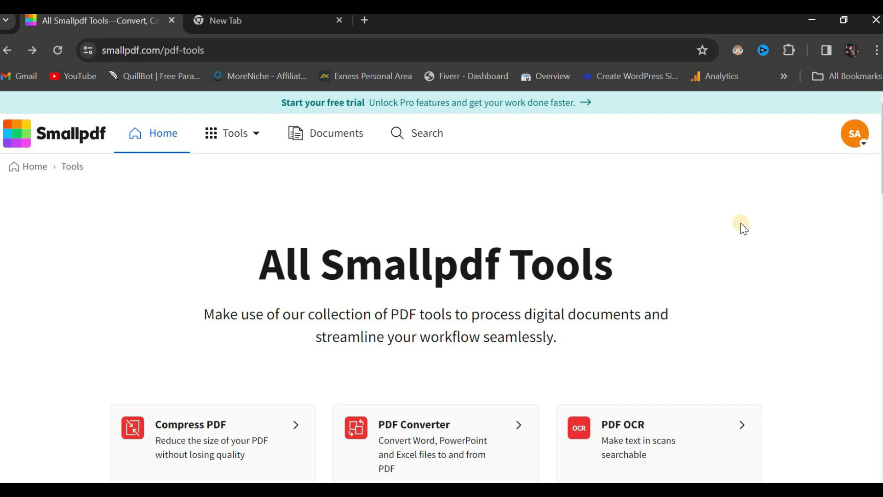
Find the PDF to Word converter among all Smallpdf tools and open it
scroll(740, 225, "down", 5)
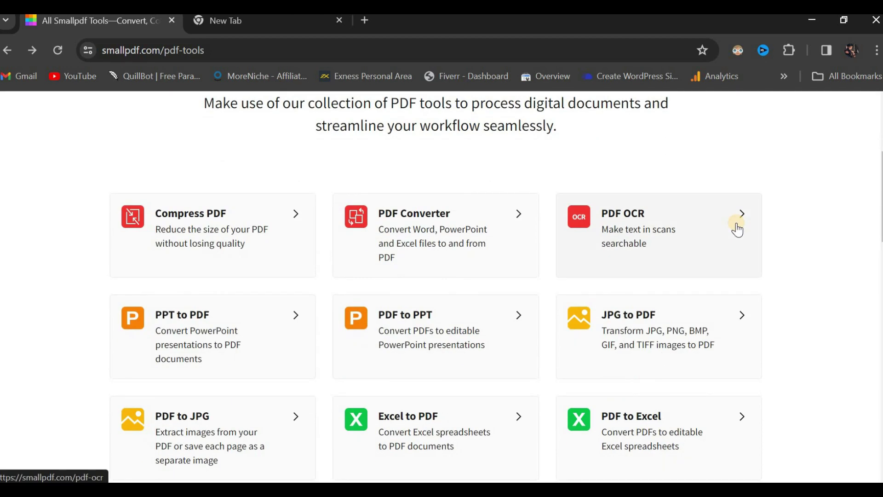
scroll(737, 229, "down", 14)
scroll(732, 225, "up", 7)
scroll(779, 312, "up", 3)
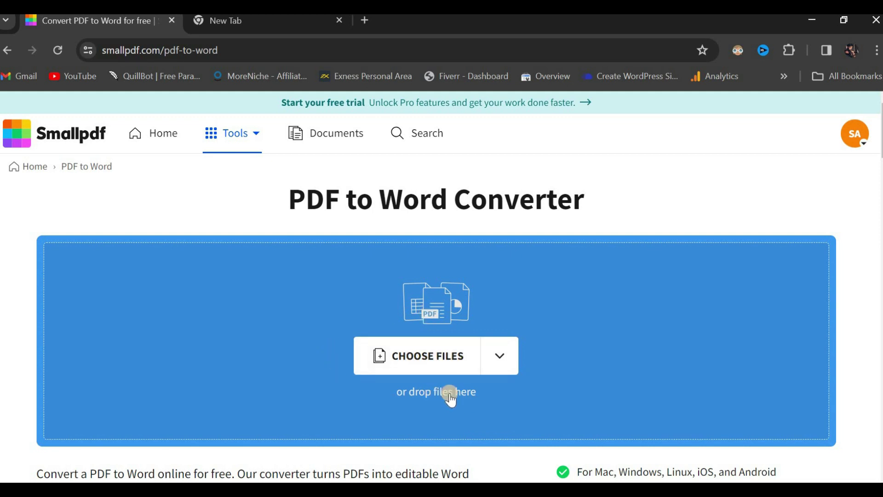
Upload the desktop file CHAPTER FOUR TO FIVE 2 for conversion from PDF to Word
left_click(453, 362)
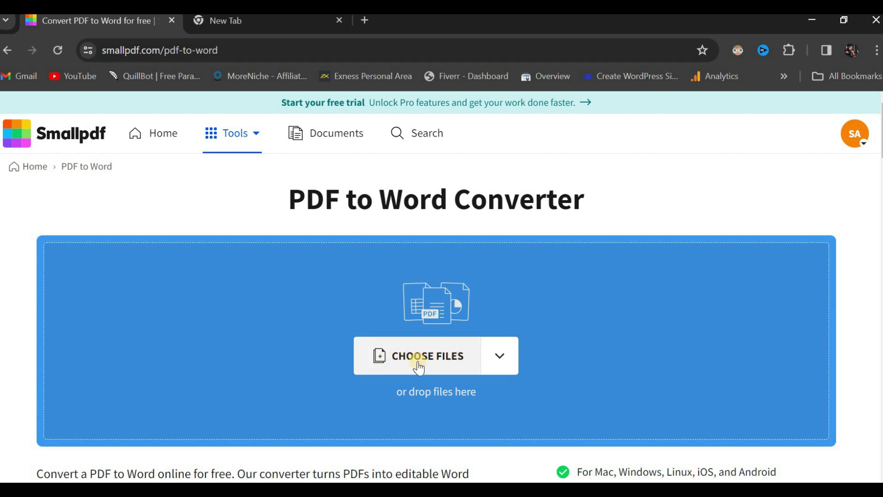
left_click(440, 363)
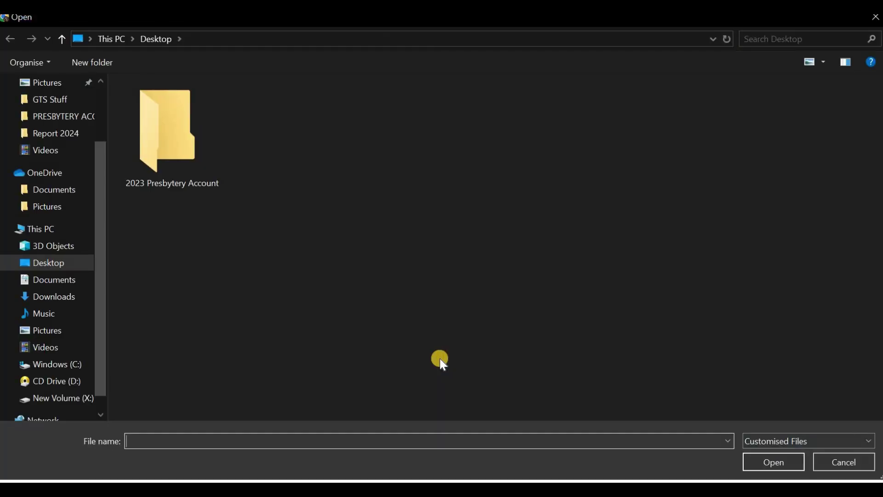
scroll(446, 355, "down", 5)
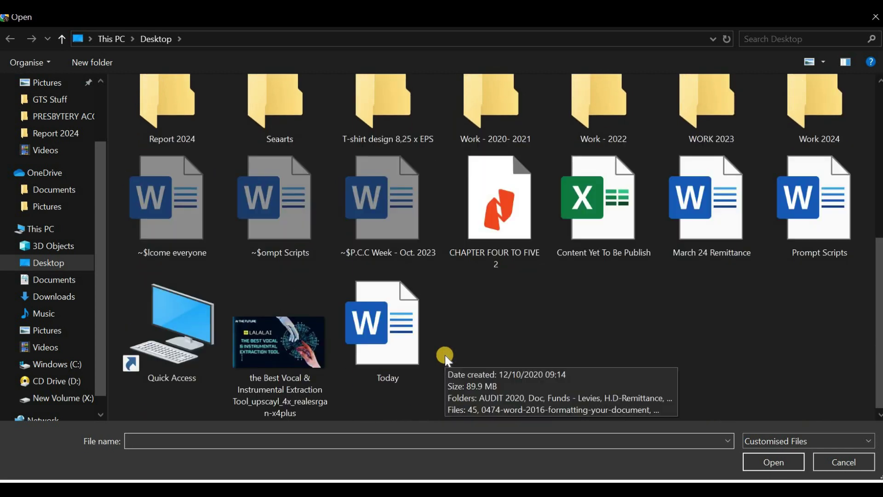
double_click(499, 219)
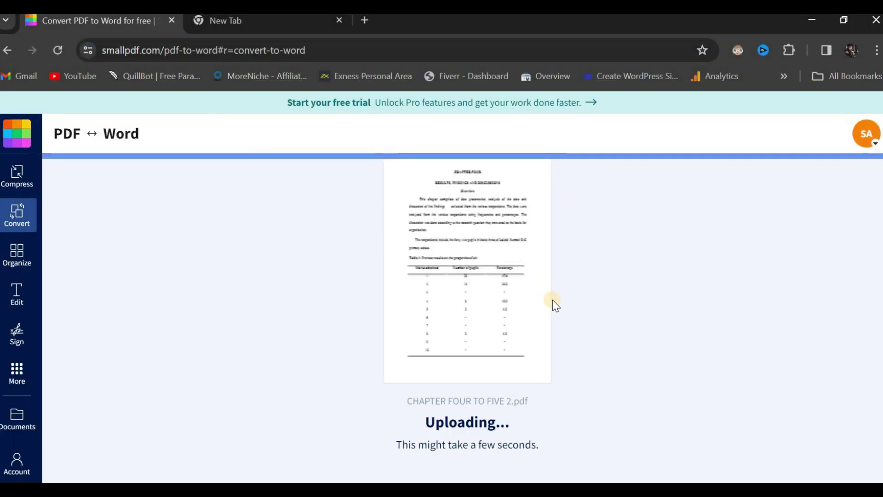
Convert the uploaded PDF to Word using the selectable-text-only option, then dismiss the experience rating prompt
left_click_drag(424, 427, 570, 421)
left_click_drag(465, 444, 432, 393)
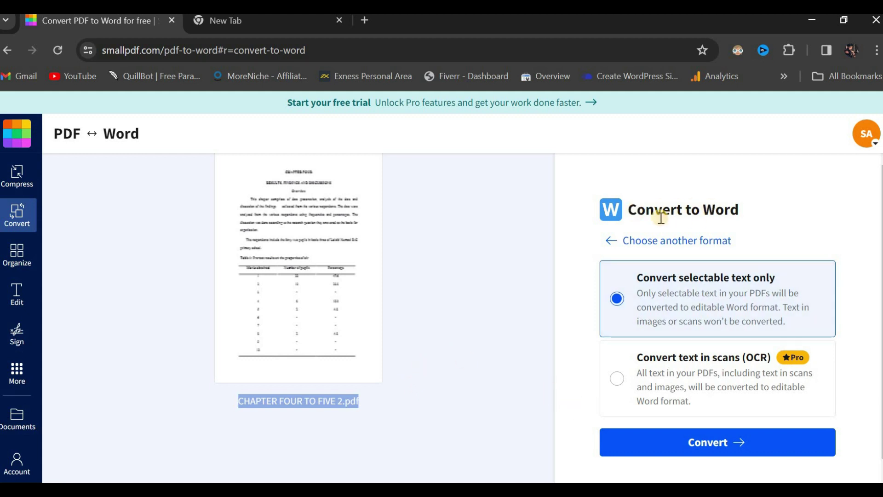
left_click_drag(627, 210, 760, 207)
left_click(759, 204)
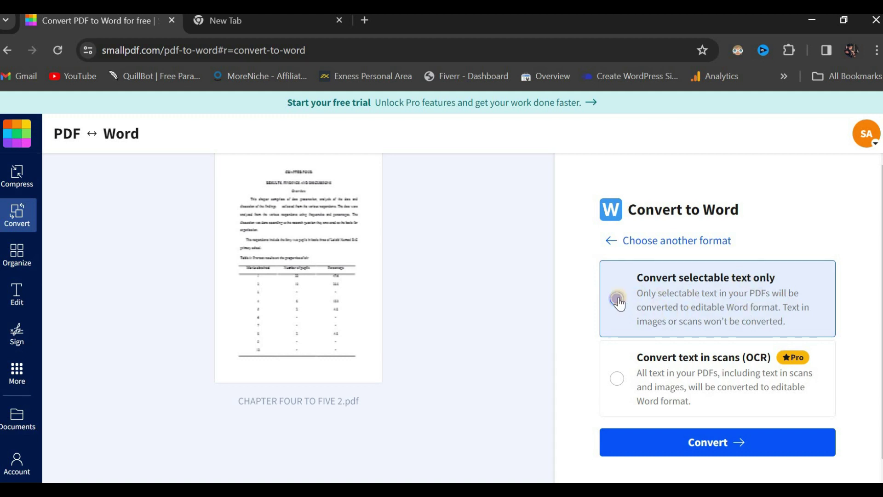
scroll(681, 405, "down", 1)
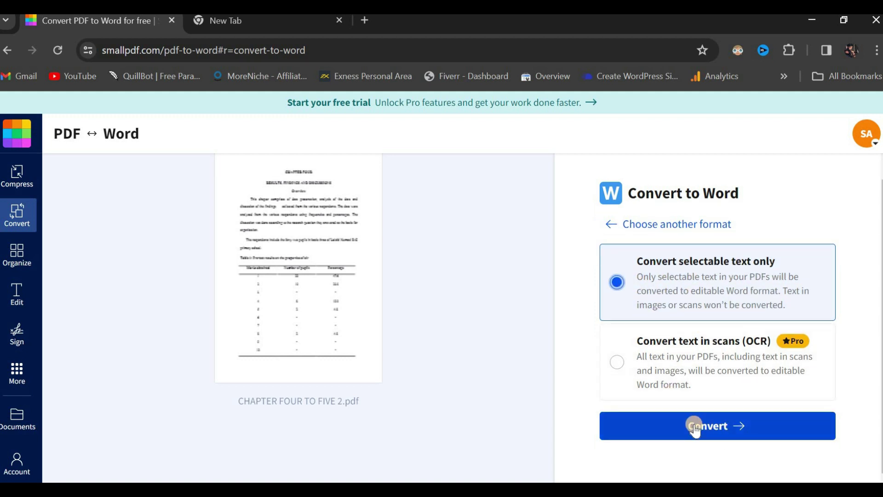
left_click(734, 427)
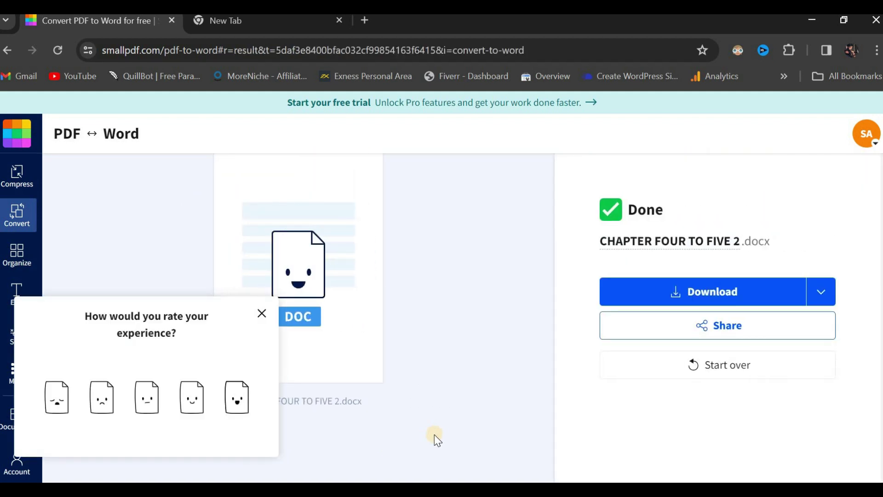
left_click(260, 314)
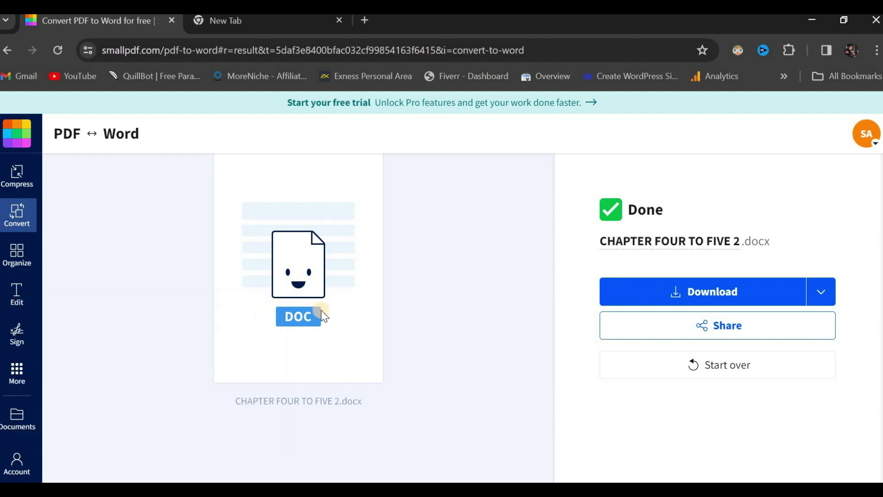
Download the converted CHAPTER FOUR TO FIVE 2 document and open it in Word from the Downloads folder
left_click_drag(666, 214, 623, 213)
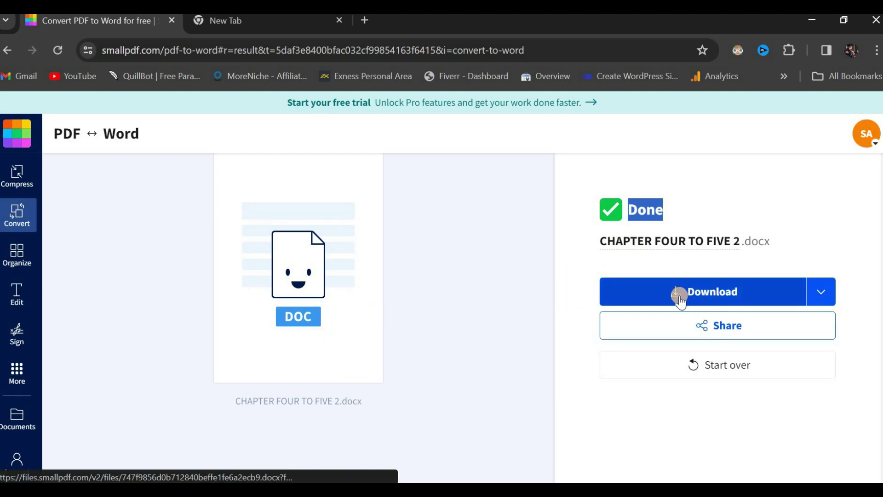
left_click(713, 293)
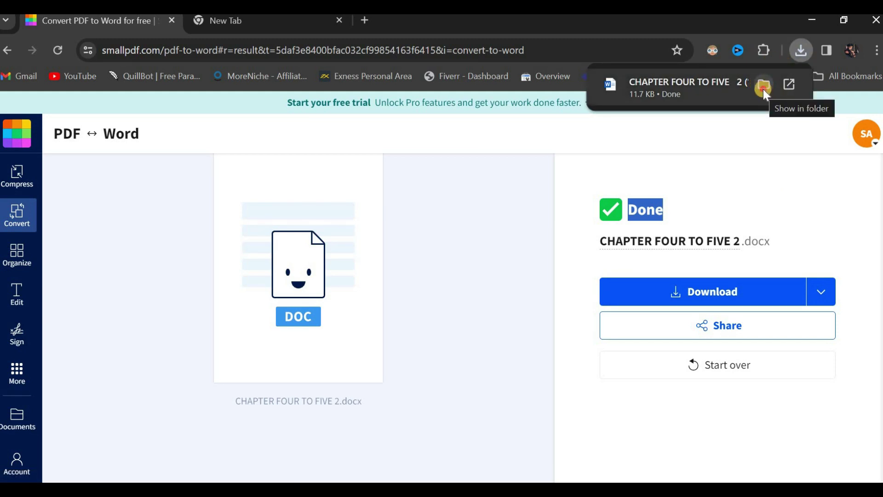
left_click(763, 89)
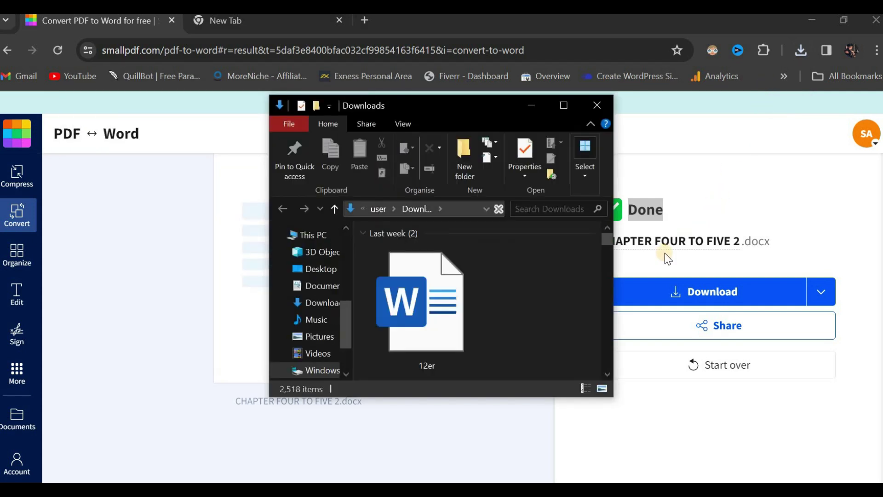
left_click(429, 291)
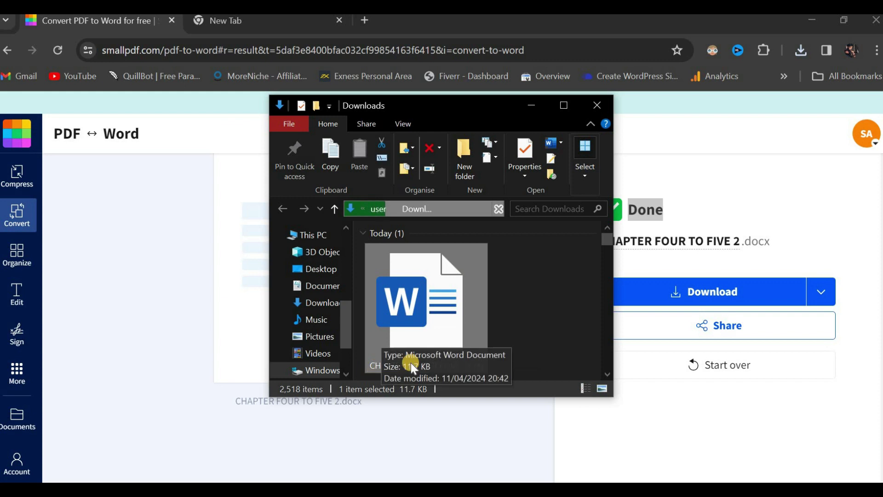
double_click(425, 309)
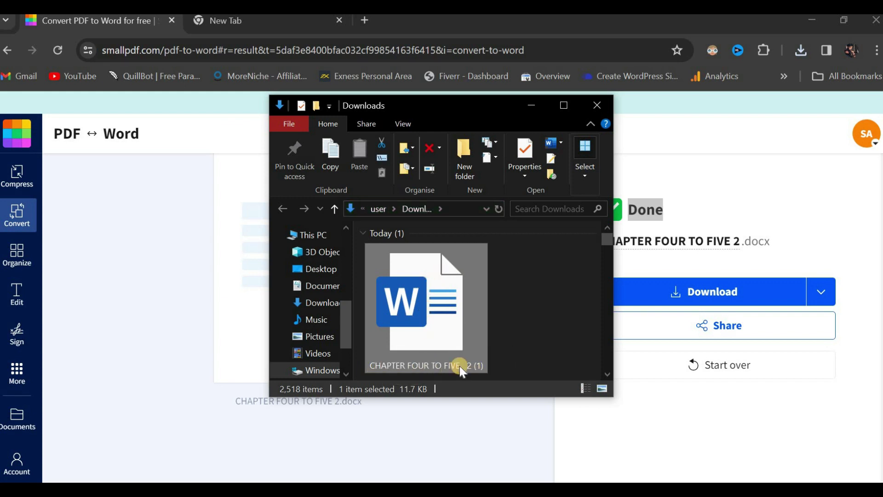
double_click(439, 308)
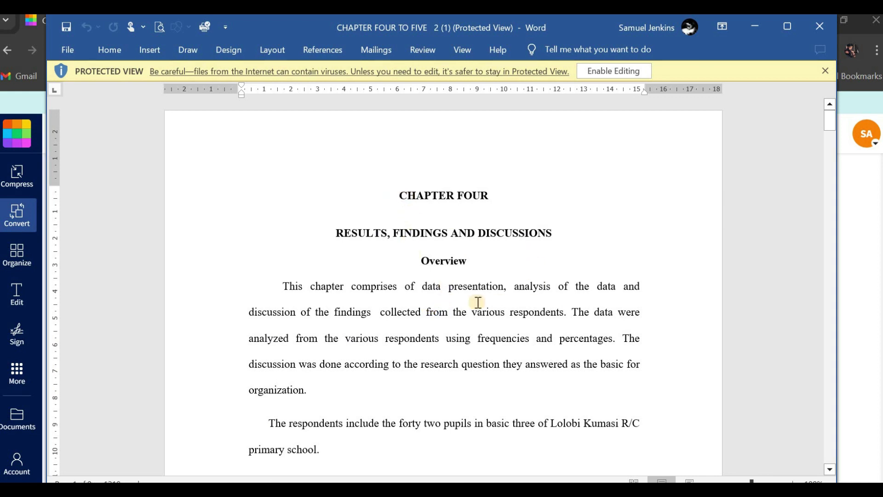
Check the converted document's text and tables and enable editing, then close it and return to the Smallpdf result page
scroll(500, 255, "down", 15)
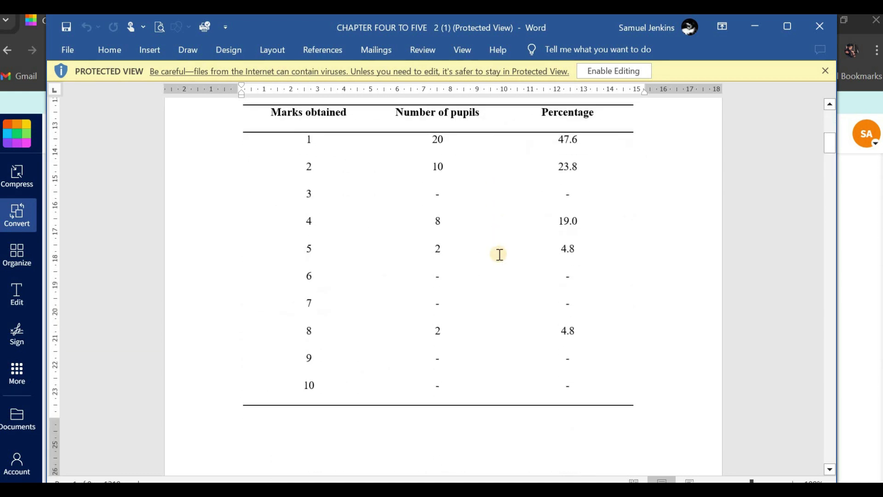
scroll(499, 255, "down", 15)
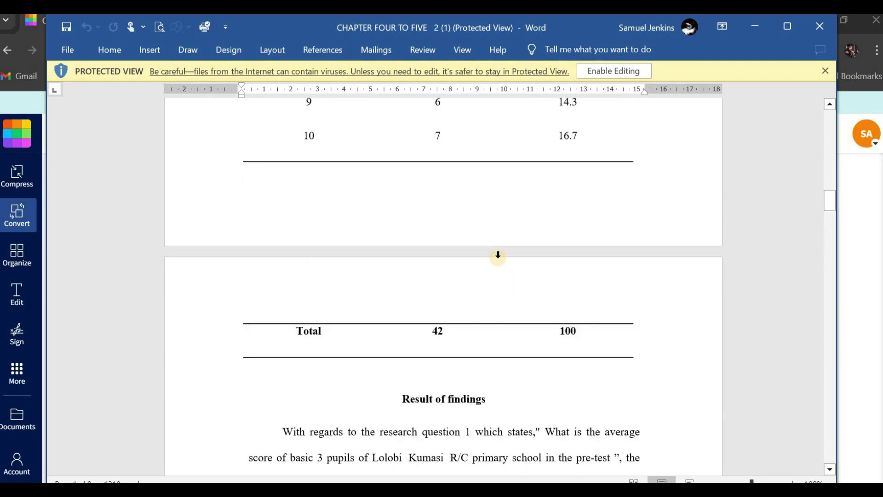
scroll(500, 255, "down", 15)
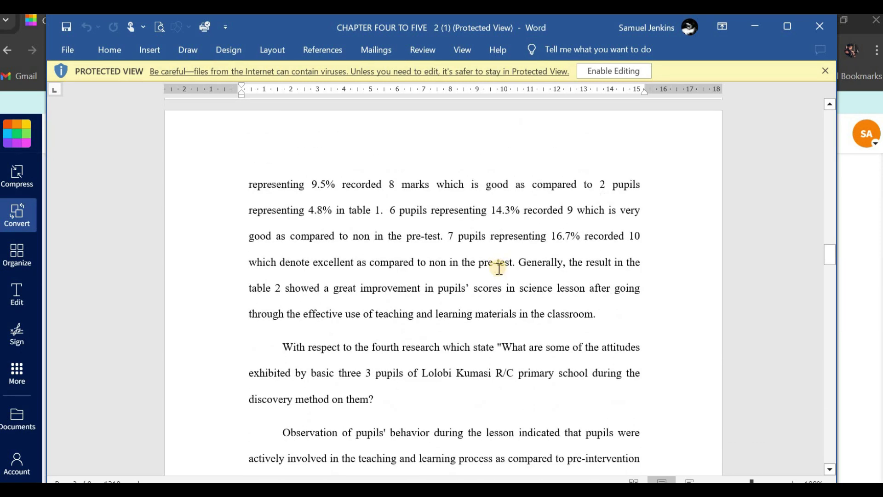
scroll(497, 262, "up", 12)
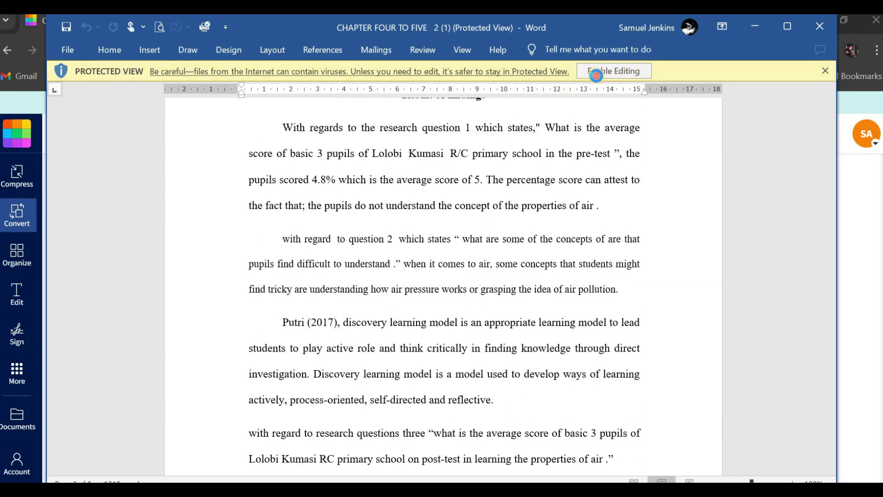
left_click(596, 74)
left_click(486, 238)
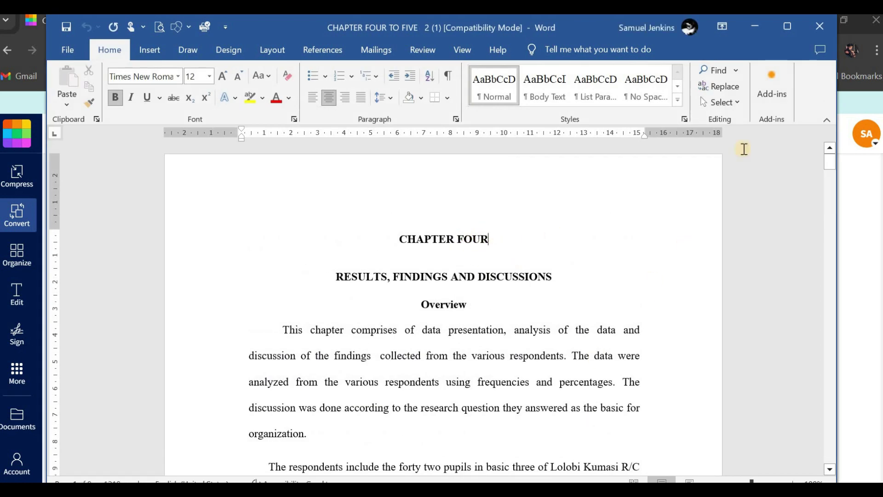
left_click(816, 31)
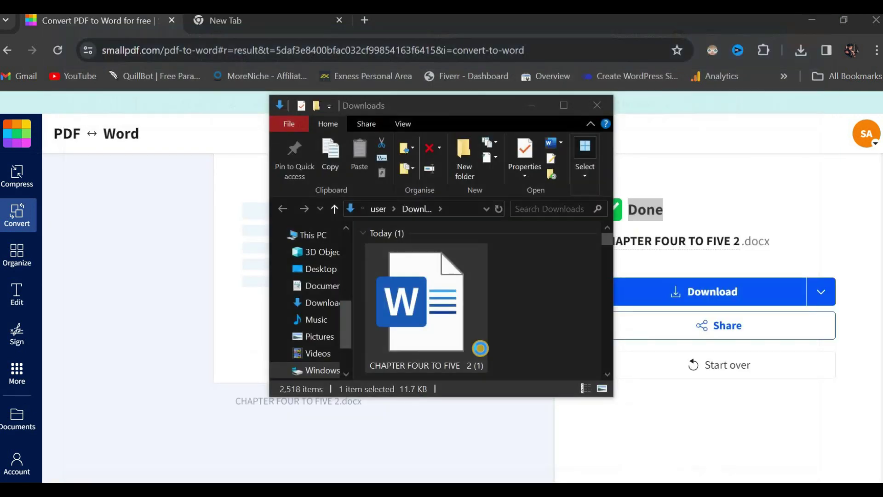
left_click(275, 317)
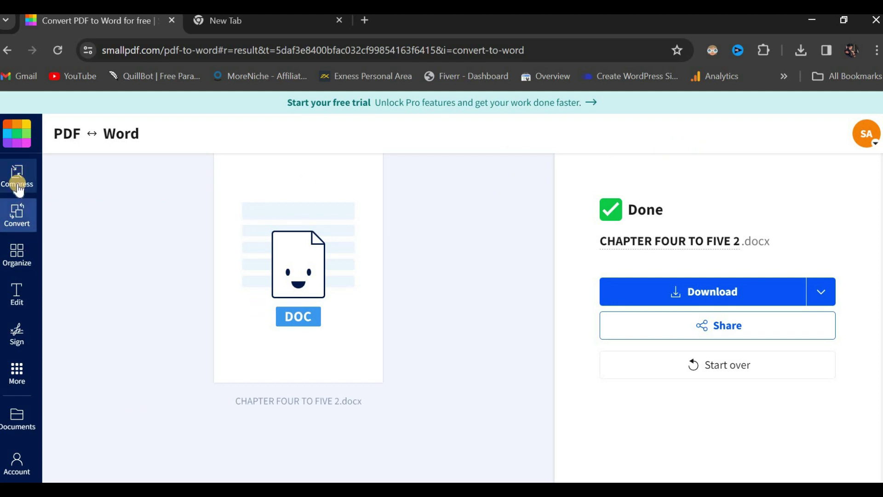
View the link-sharing options for the converted Word file, then close them
mouse_move(19, 386)
mouse_move(18, 271)
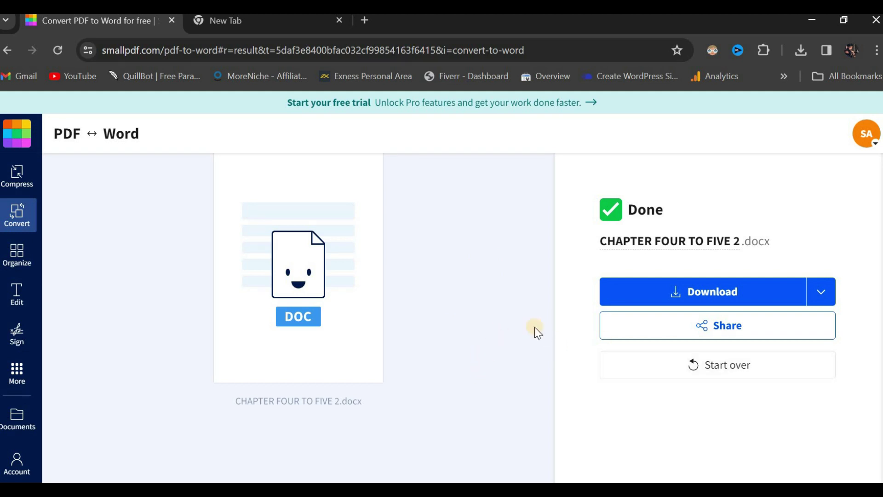
left_click(700, 331)
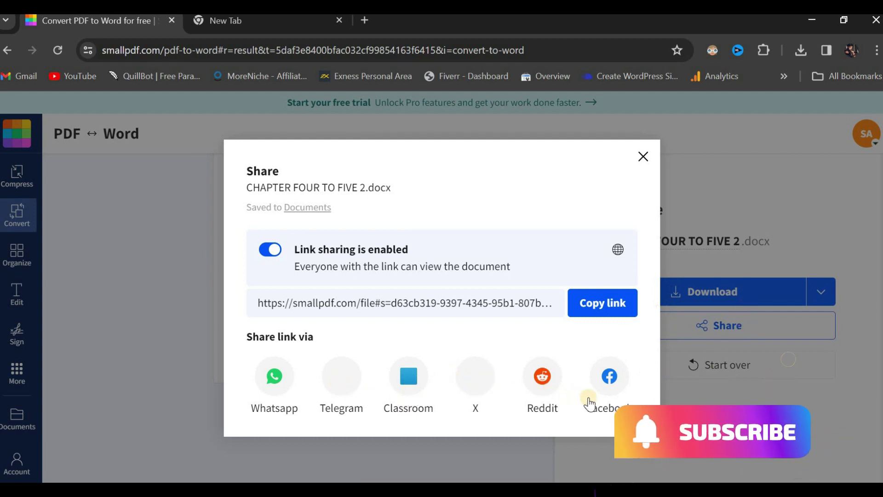
left_click(644, 156)
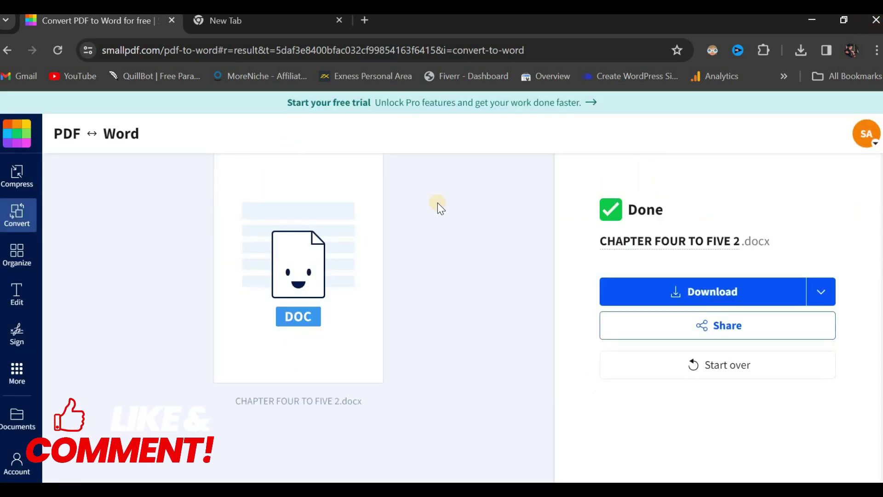